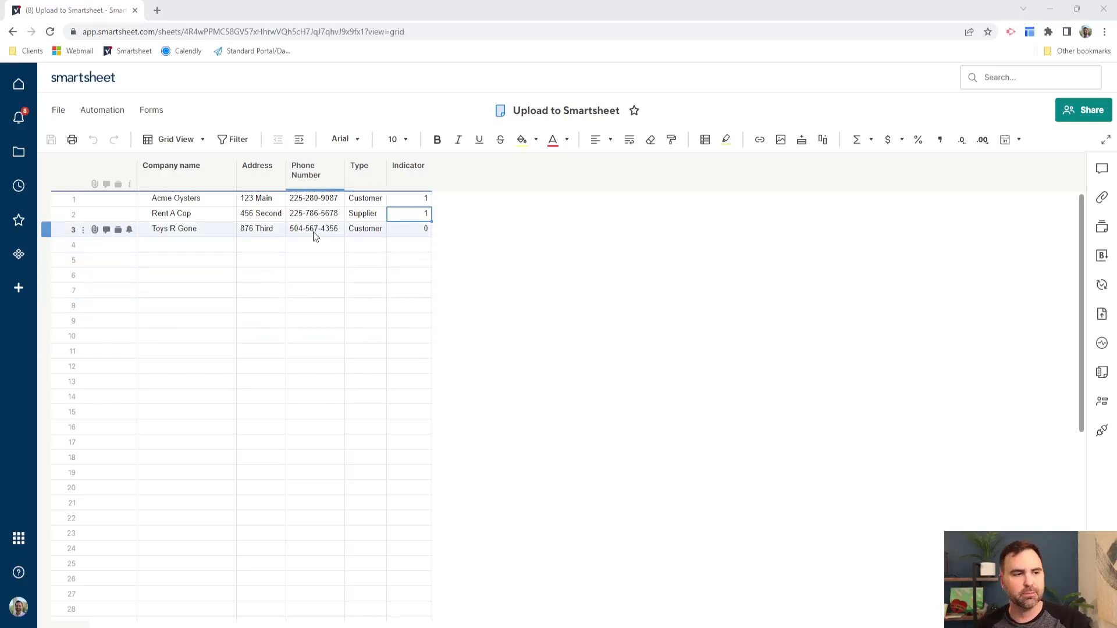
# Open the Phone Number column's properties and show the list of available column types
pyautogui.rightClick(305, 172)
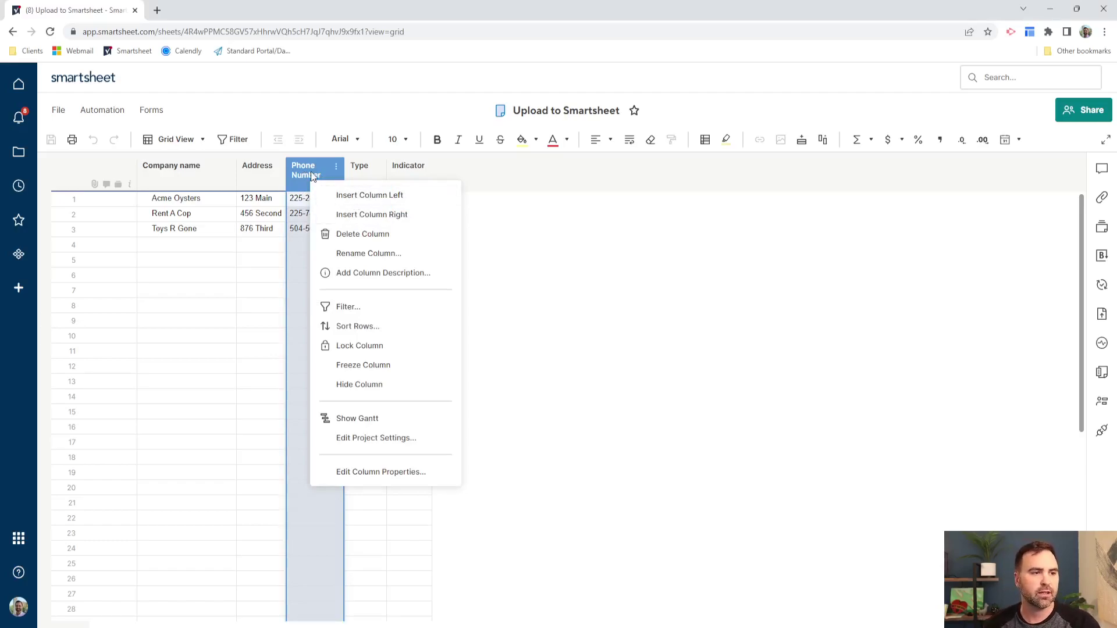
pyautogui.click(368, 253)
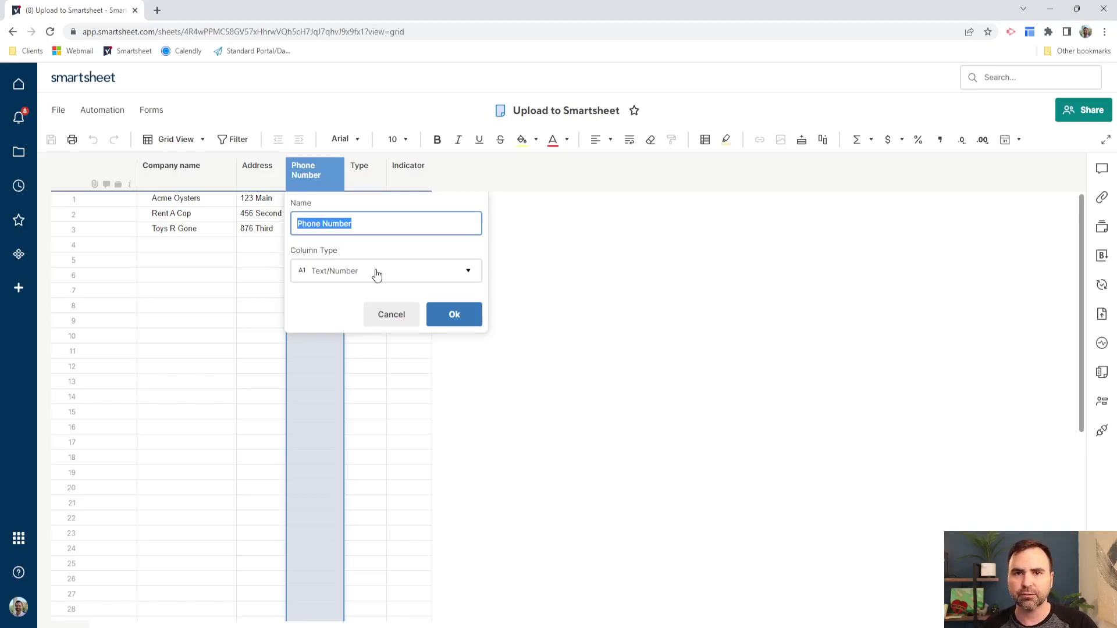
pyautogui.click(376, 275)
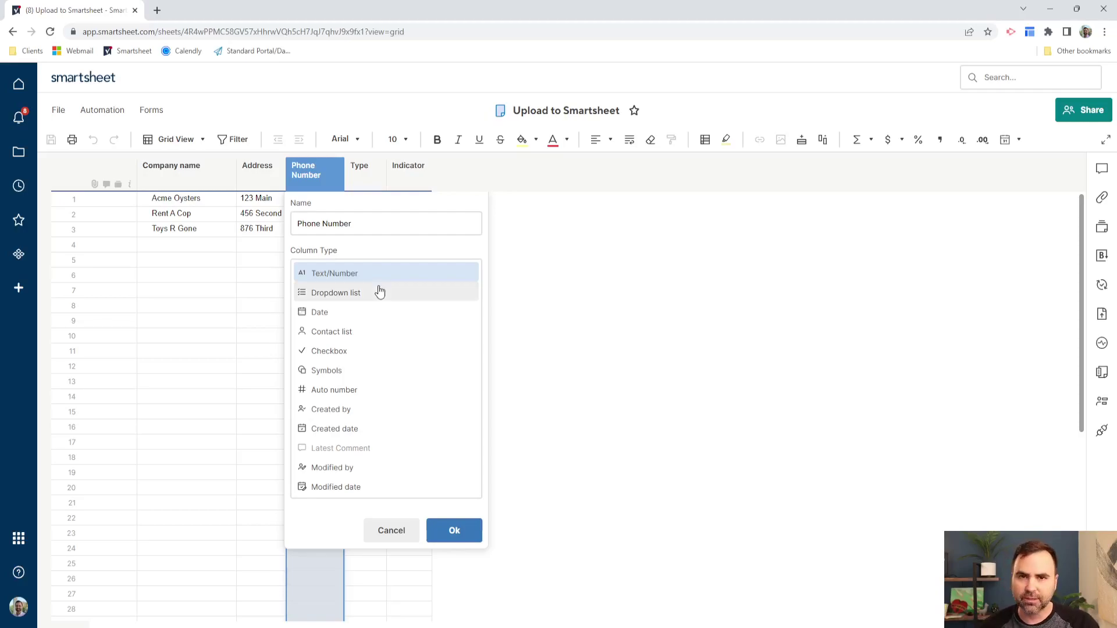
# Switch the Phone Number column to Dropdown list, prefilling its three phone numbers as values
pyautogui.click(379, 293)
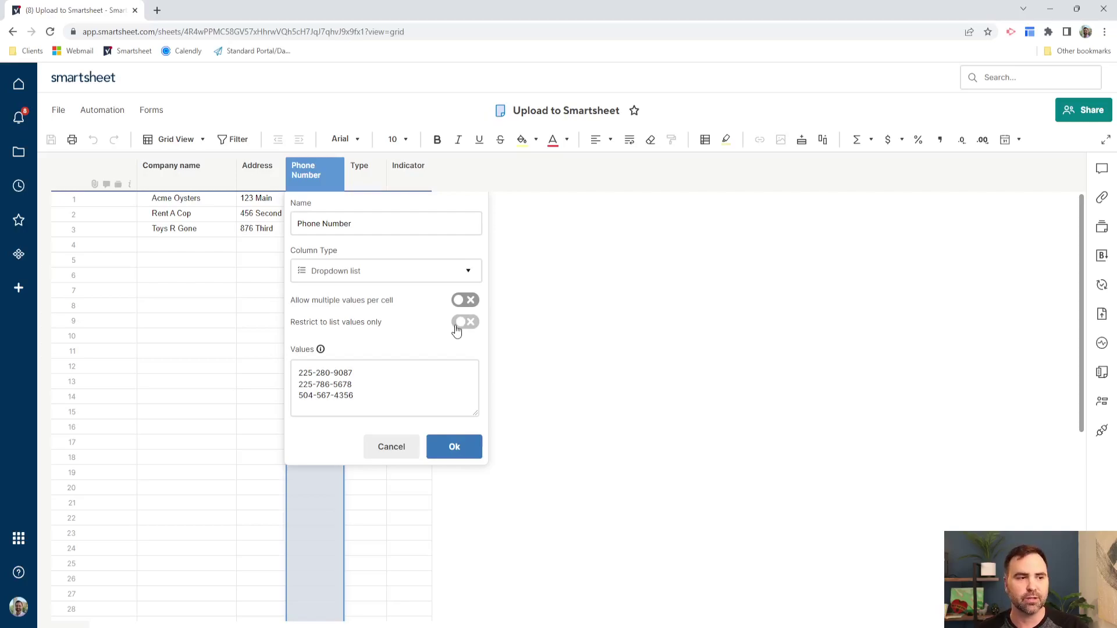
# Change the Phone Number column type to Date, leaving 'Restrict to dates only' off
pyautogui.click(362, 273)
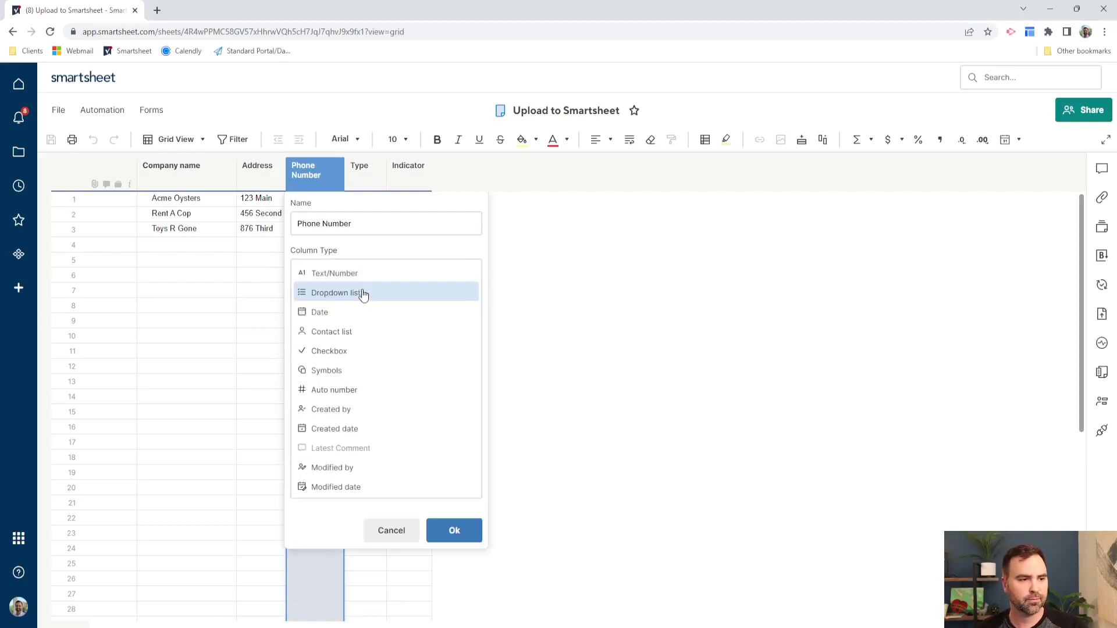
pyautogui.click(363, 316)
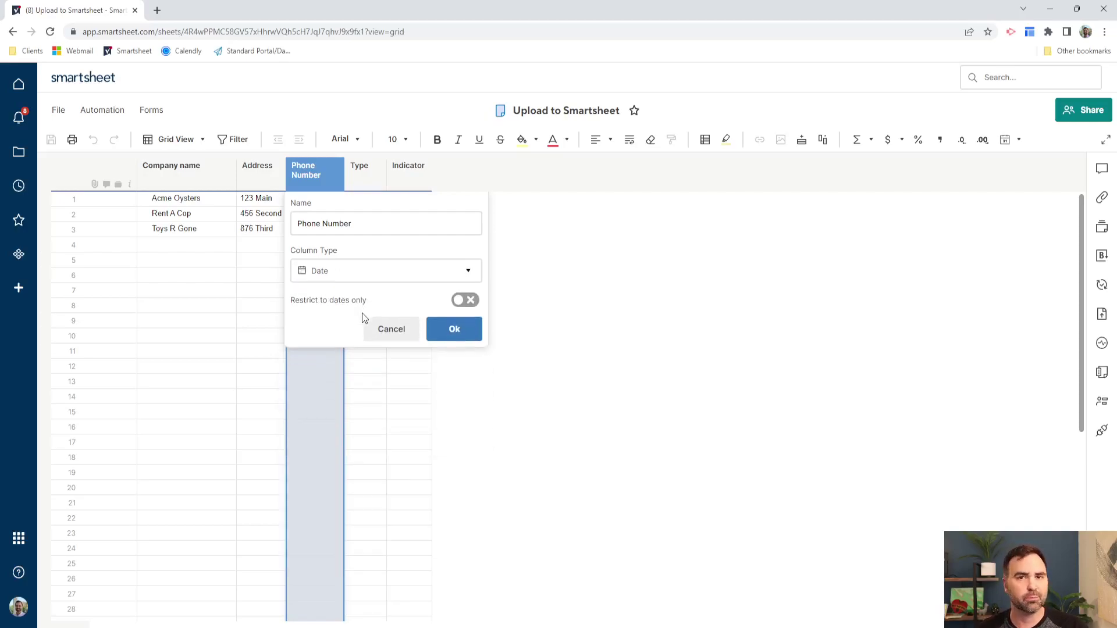
# Change the Phone Number column type to Contact list to see its contact options
pyautogui.click(441, 279)
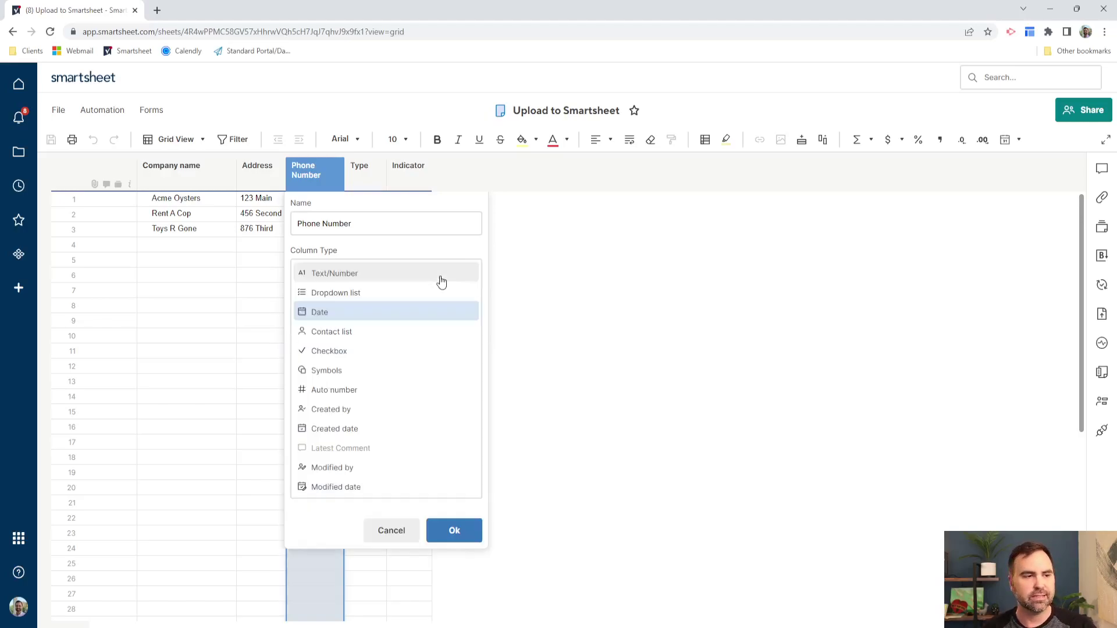
pyautogui.click(419, 333)
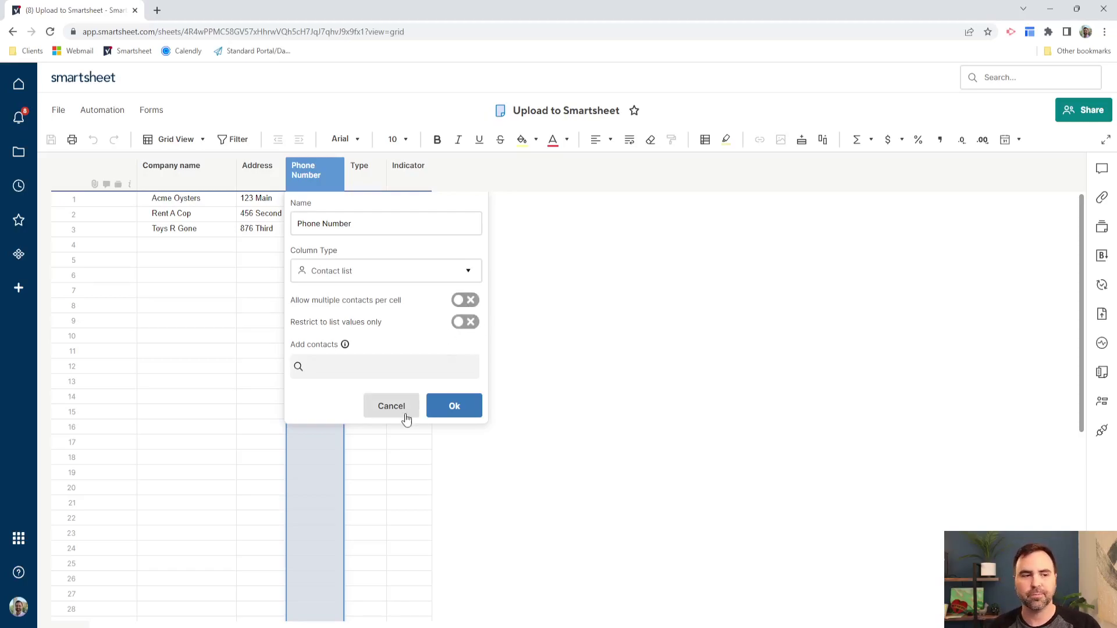
# Change the column type to Checkbox and review its checkbox, flag and star styles
pyautogui.click(398, 280)
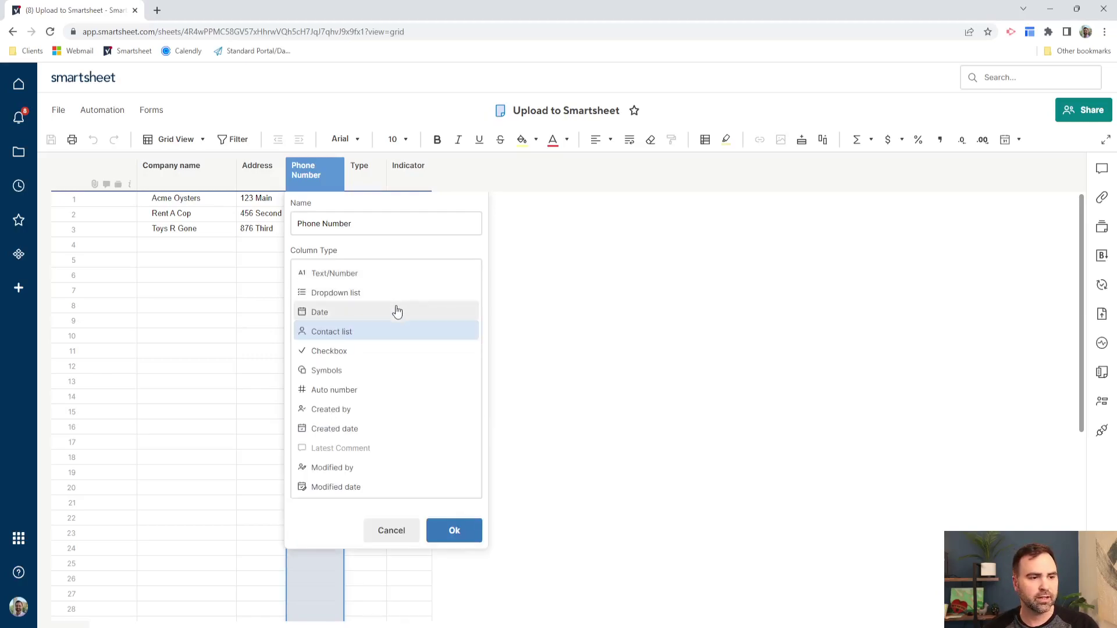
pyautogui.click(397, 351)
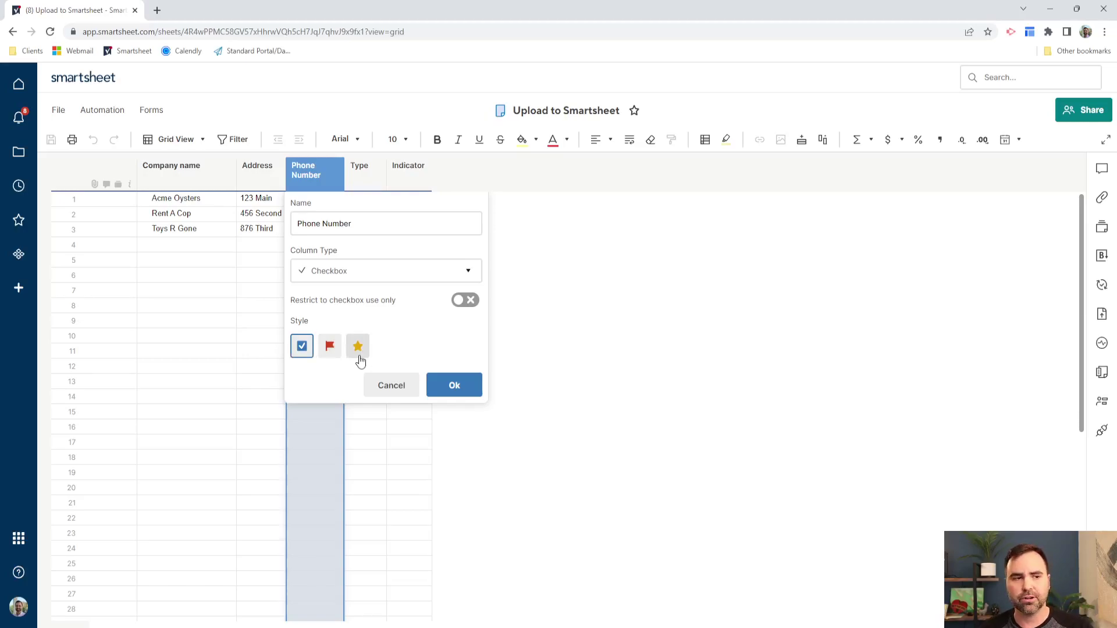
pyautogui.click(382, 271)
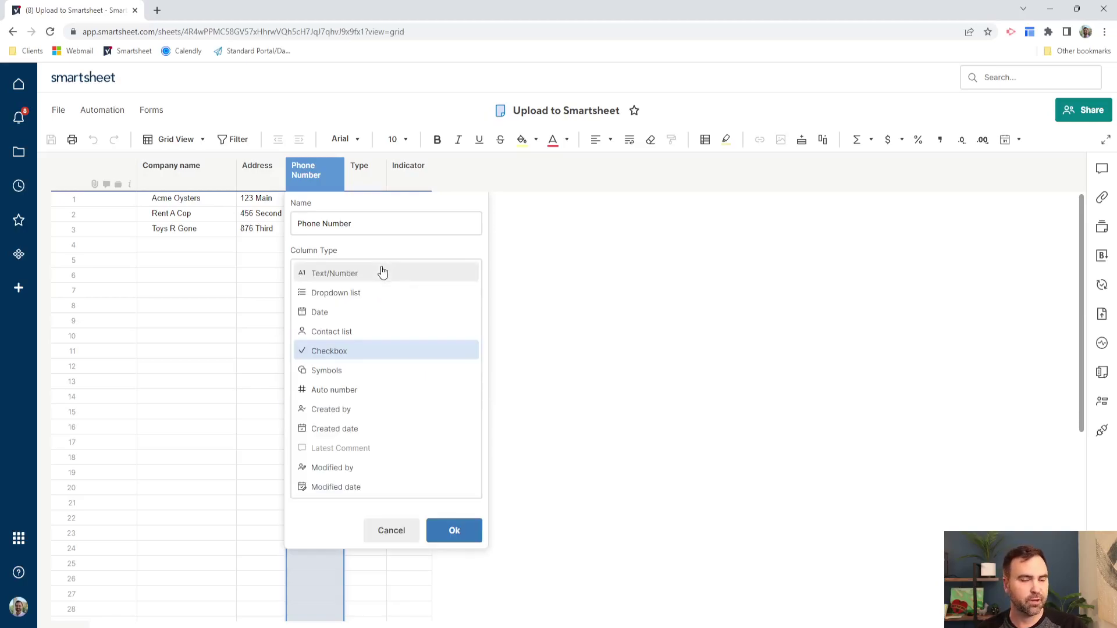
# Set the column type to Symbols and look through every available symbol set
pyautogui.click(382, 368)
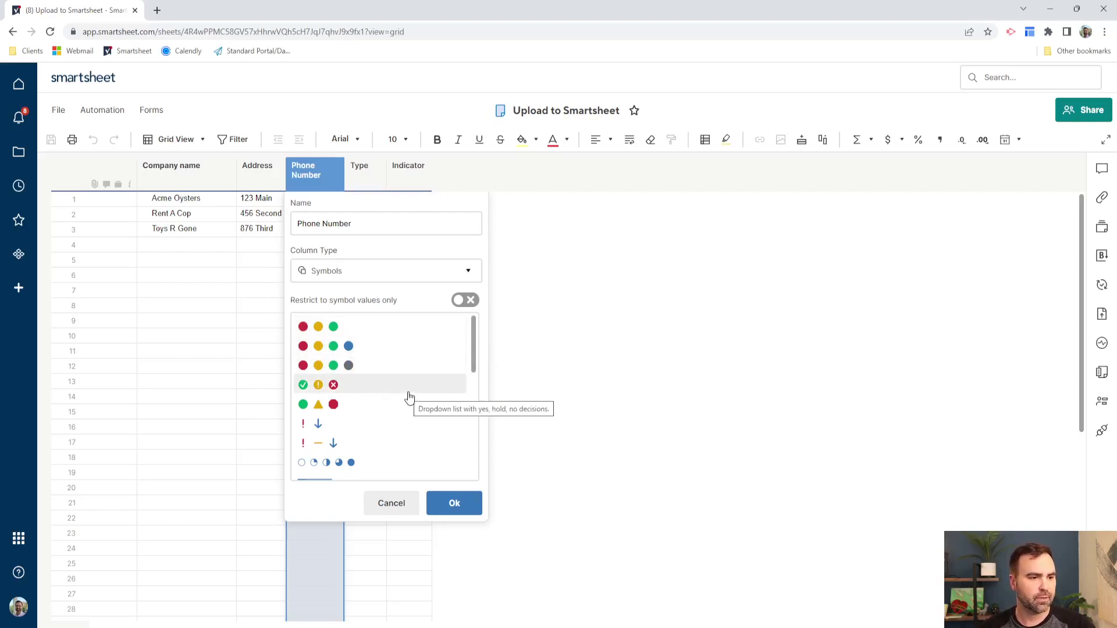
pyautogui.scroll(-1, 409, 394)
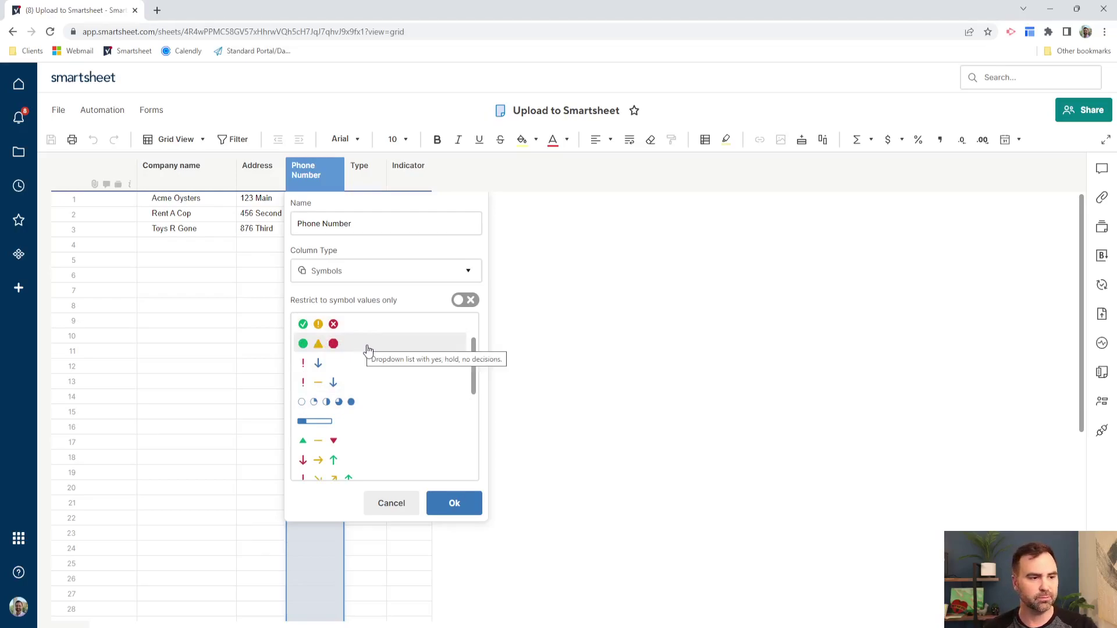
pyautogui.scroll(-1, 384, 370)
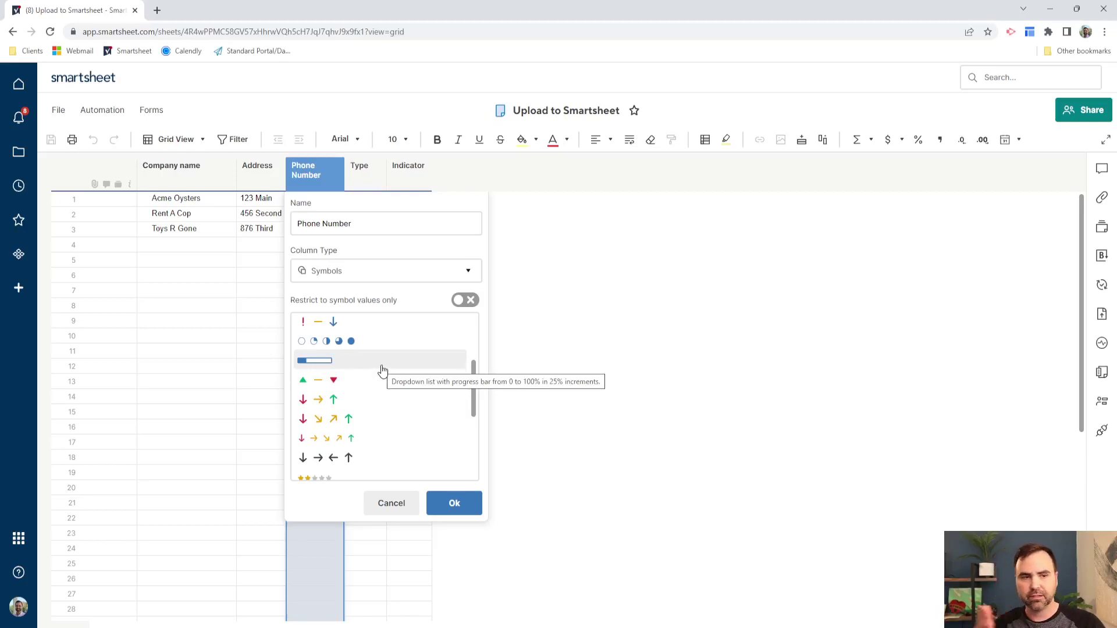
pyautogui.scroll(-4, 393, 400)
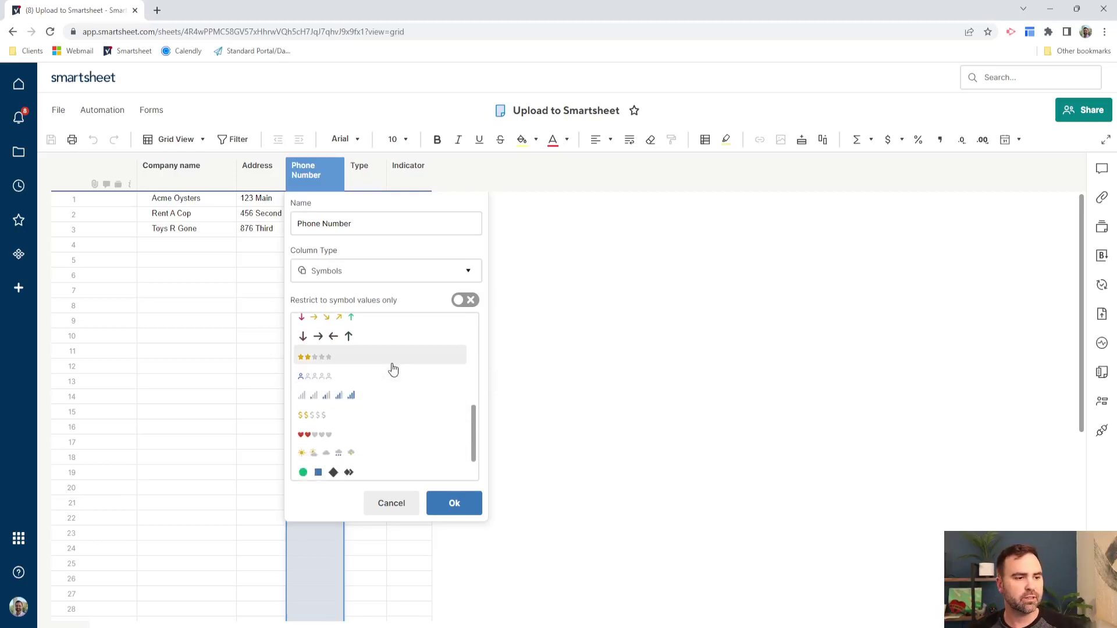
pyautogui.scroll(-1, 397, 357)
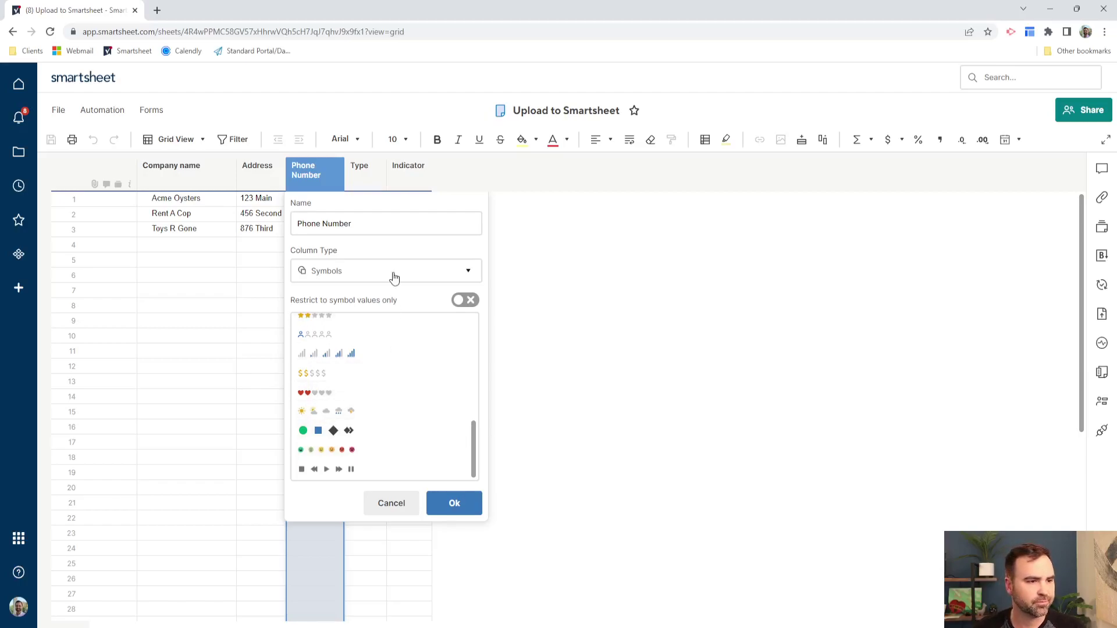
# Make the column Auto number with numerical places 000, so the preview reads 001
pyautogui.click(439, 275)
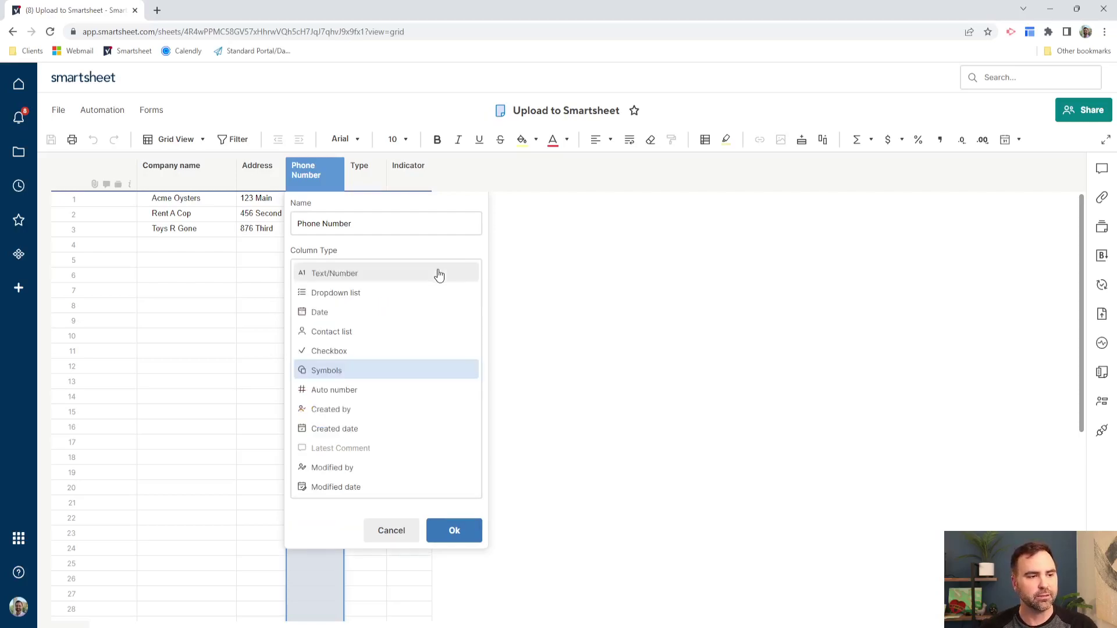
pyautogui.click(409, 391)
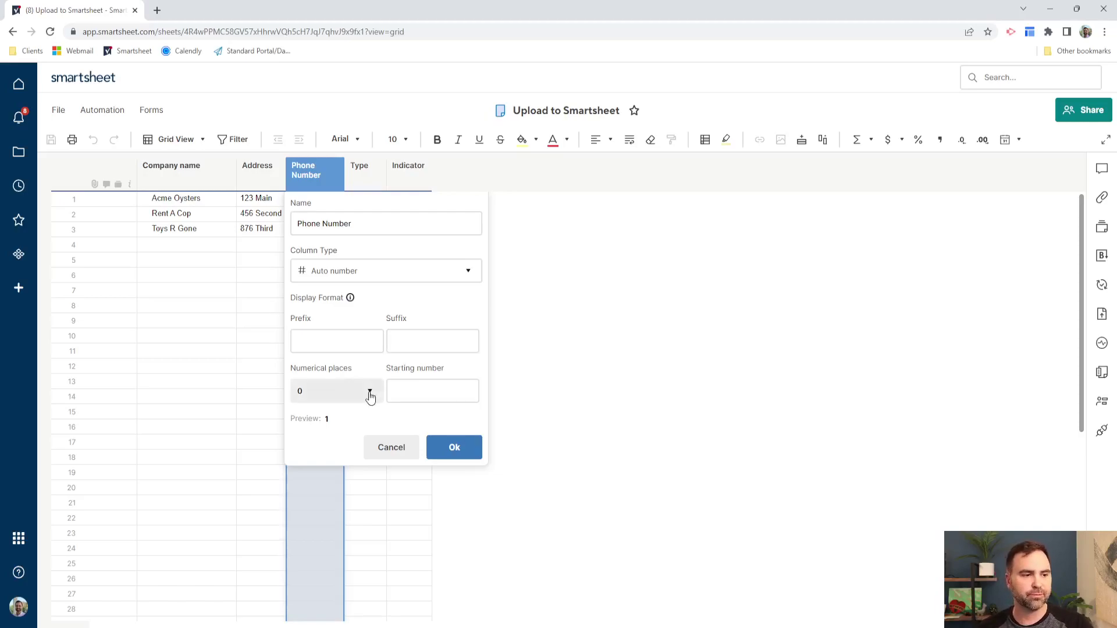
pyautogui.click(408, 391)
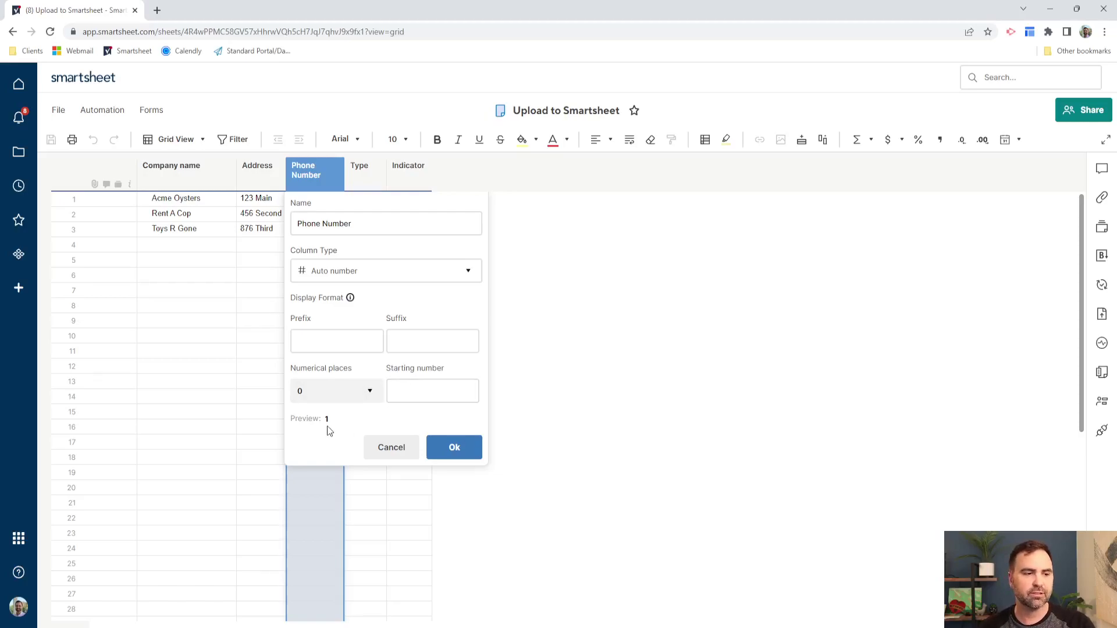
pyautogui.click(349, 398)
pyautogui.click(339, 469)
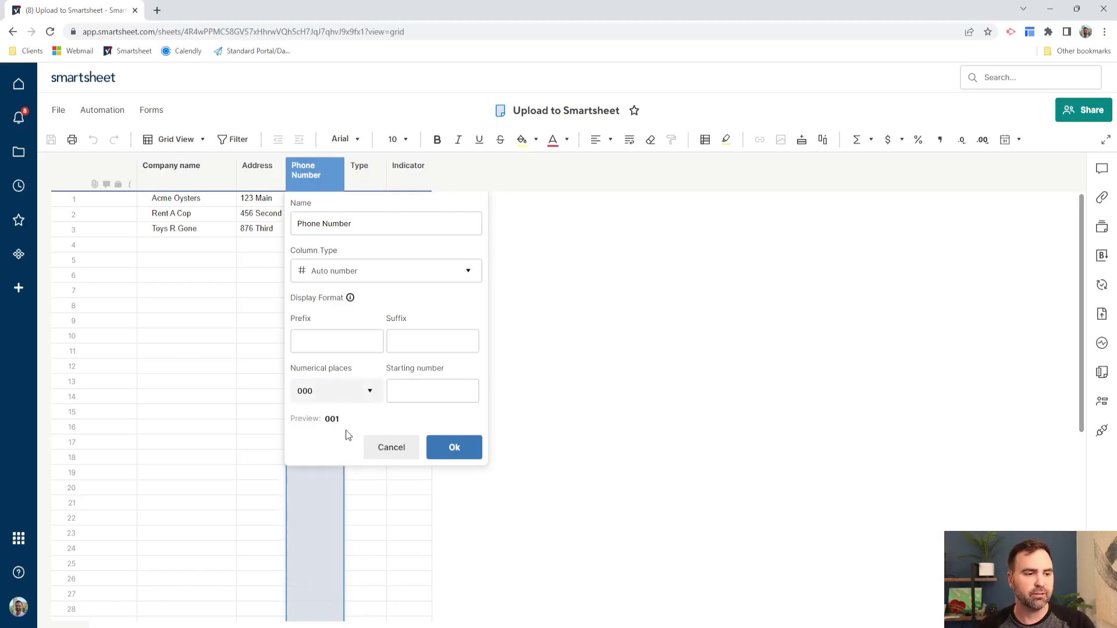
pyautogui.click(429, 395)
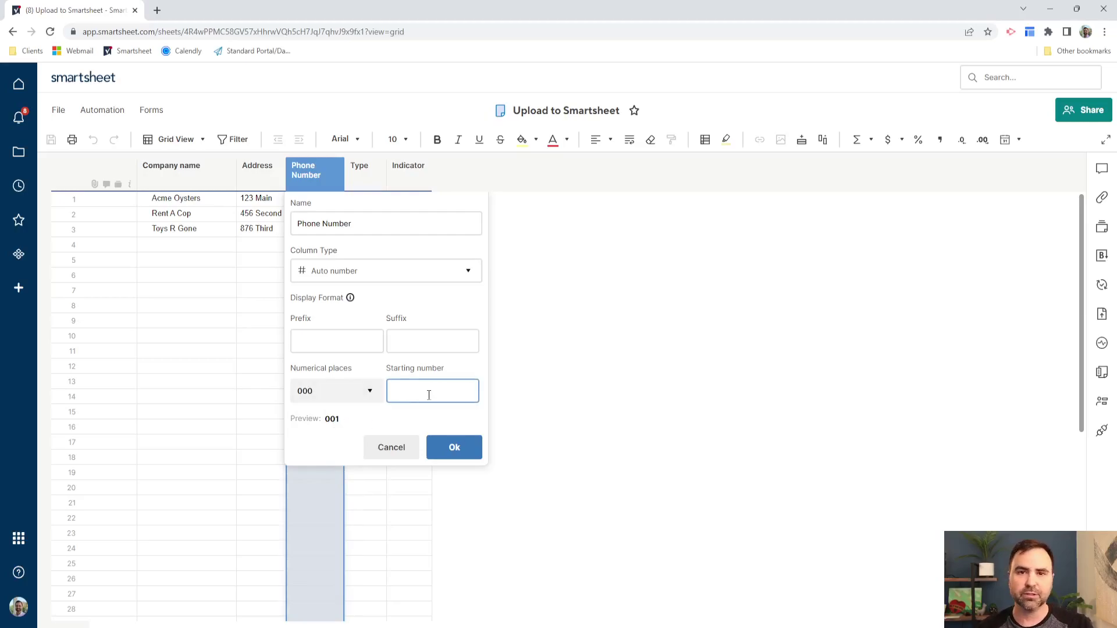
pyautogui.click(401, 272)
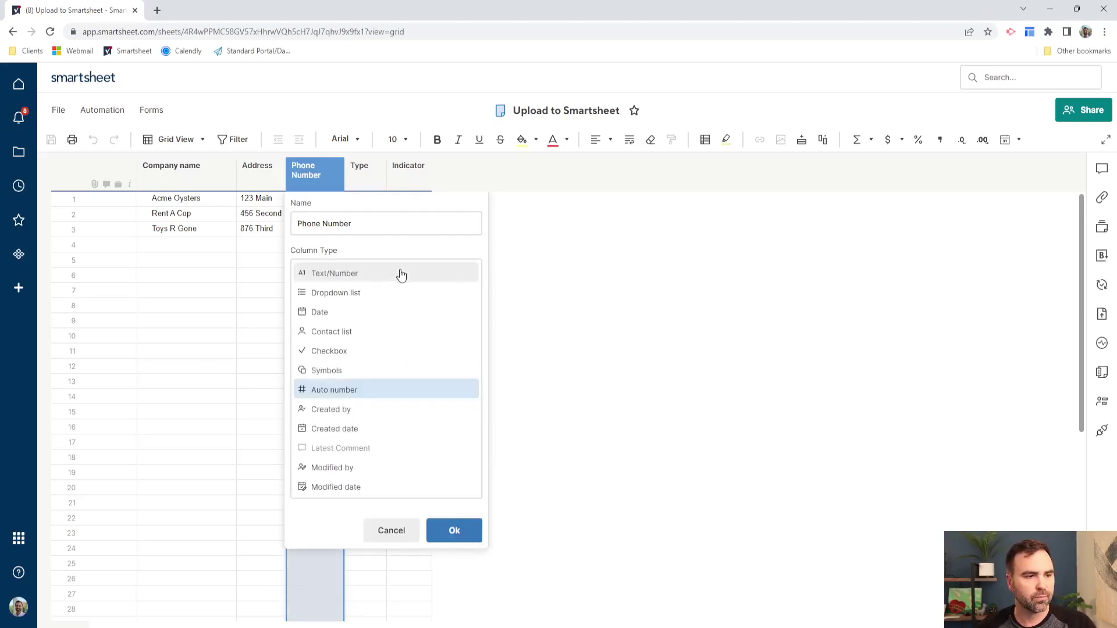
pyautogui.click(394, 410)
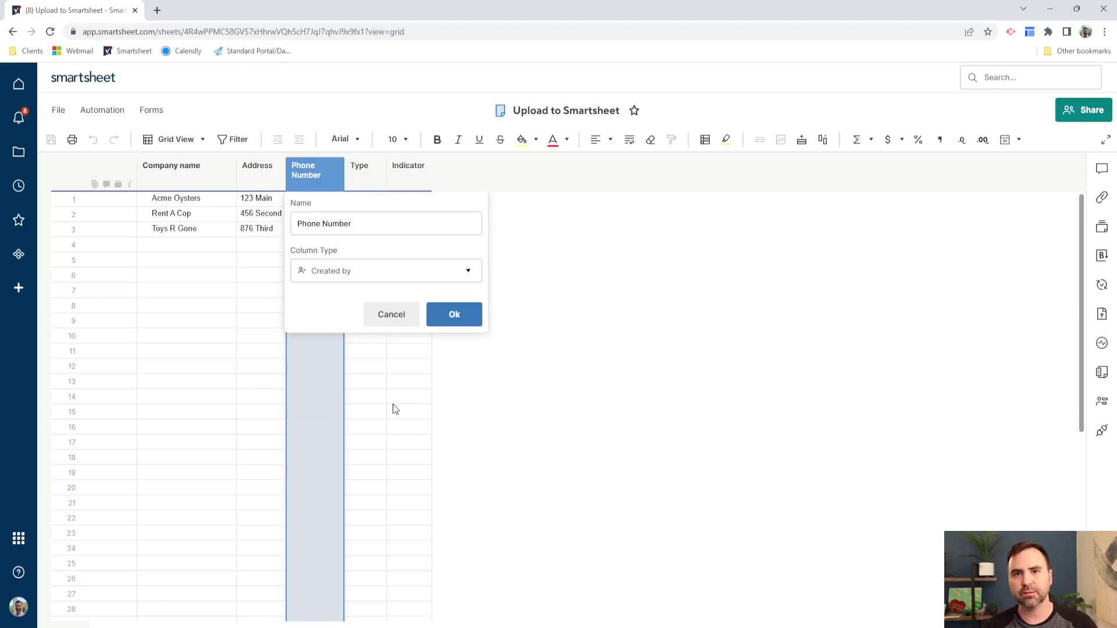
# Keep Created by as the Phone Number column type and confirm the properties with Ok
pyautogui.click(365, 273)
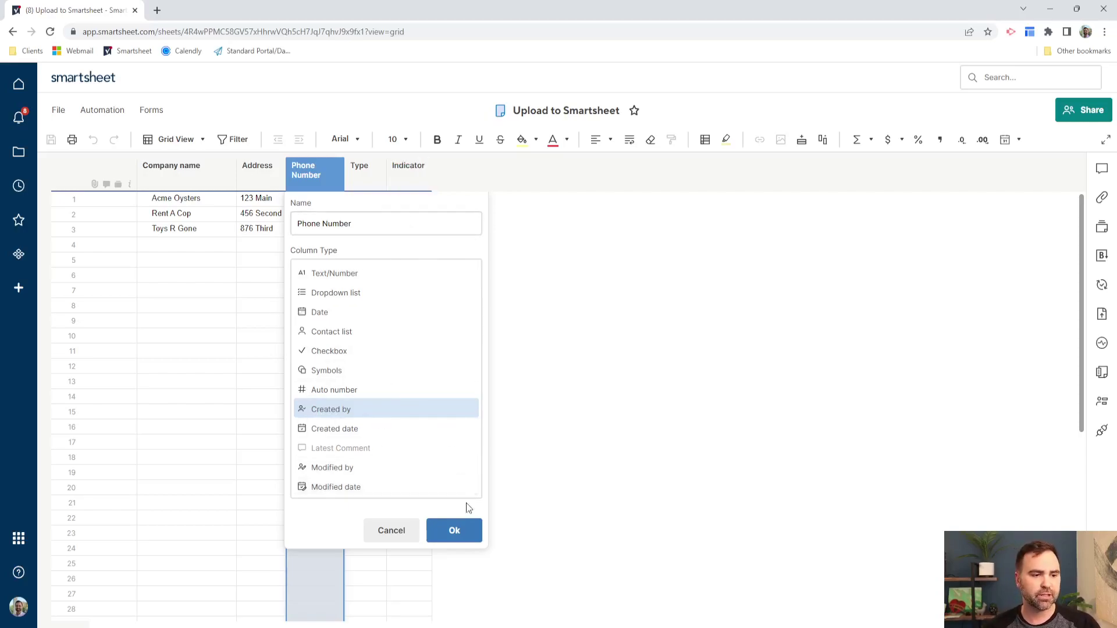
pyautogui.click(462, 529)
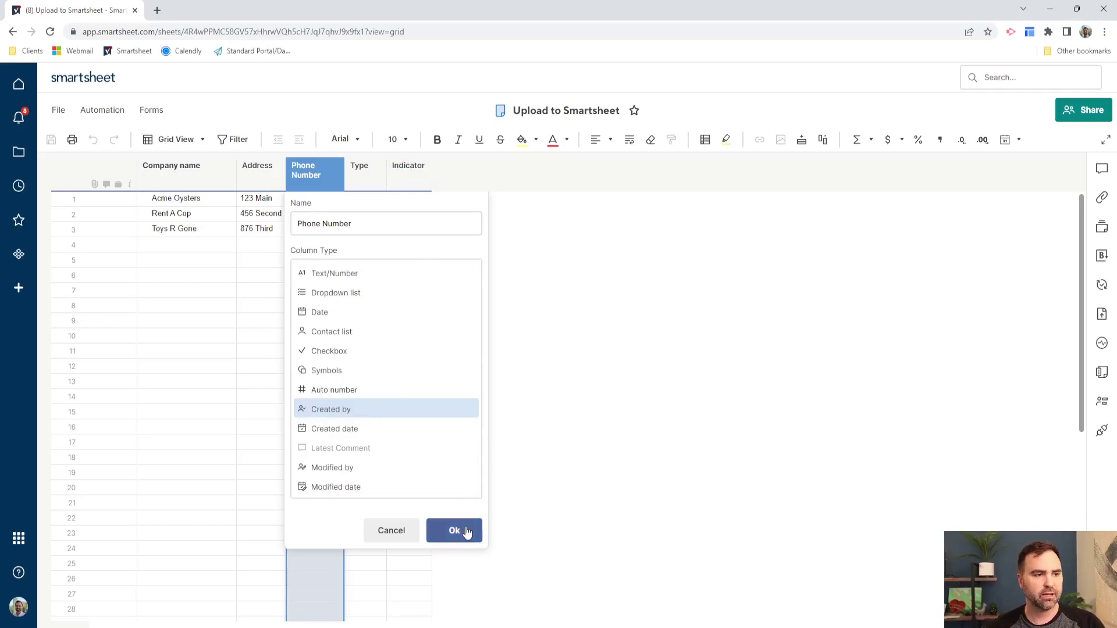
# Add the description 'Company's Phone Number here in the format XXX-XXX-XXXX' to Phone Number
pyautogui.rightClick(334, 181)
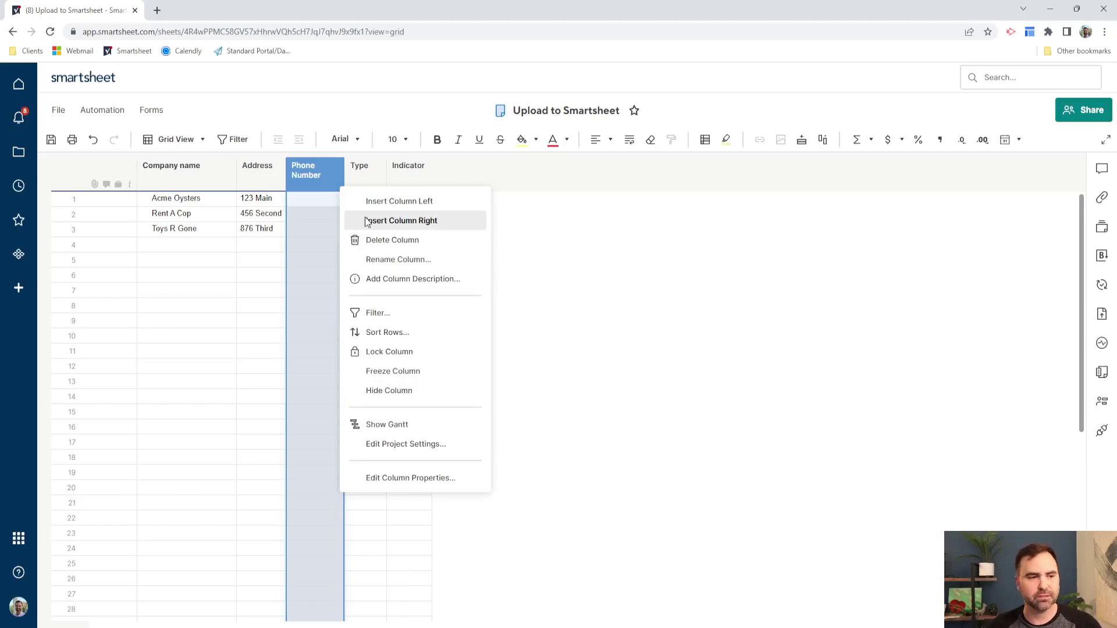
pyautogui.click(392, 279)
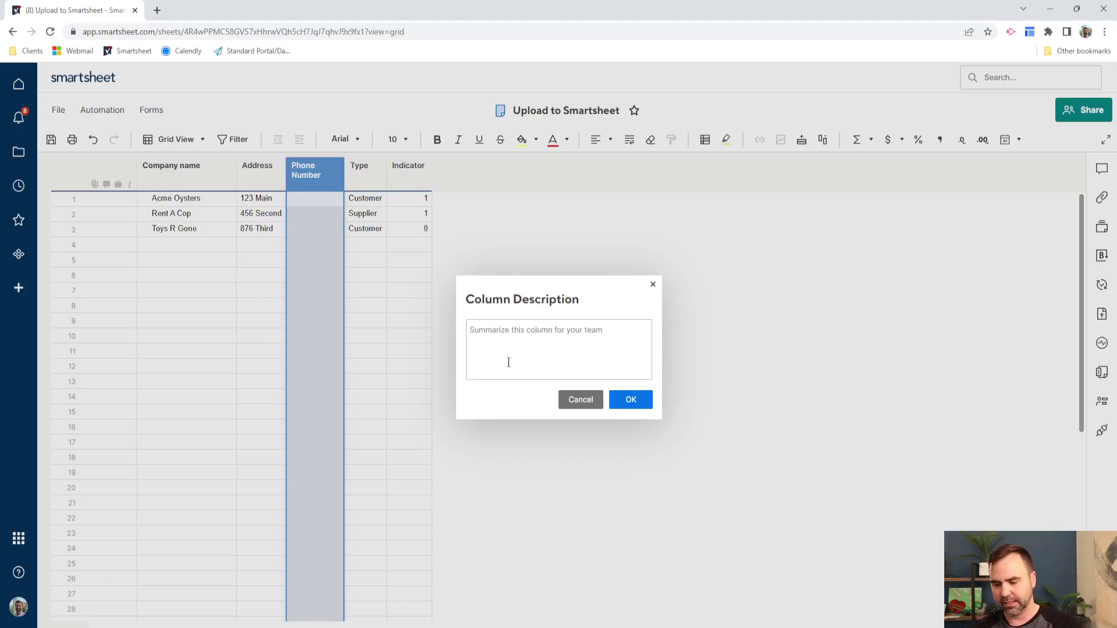
pyautogui.write('Comanie')
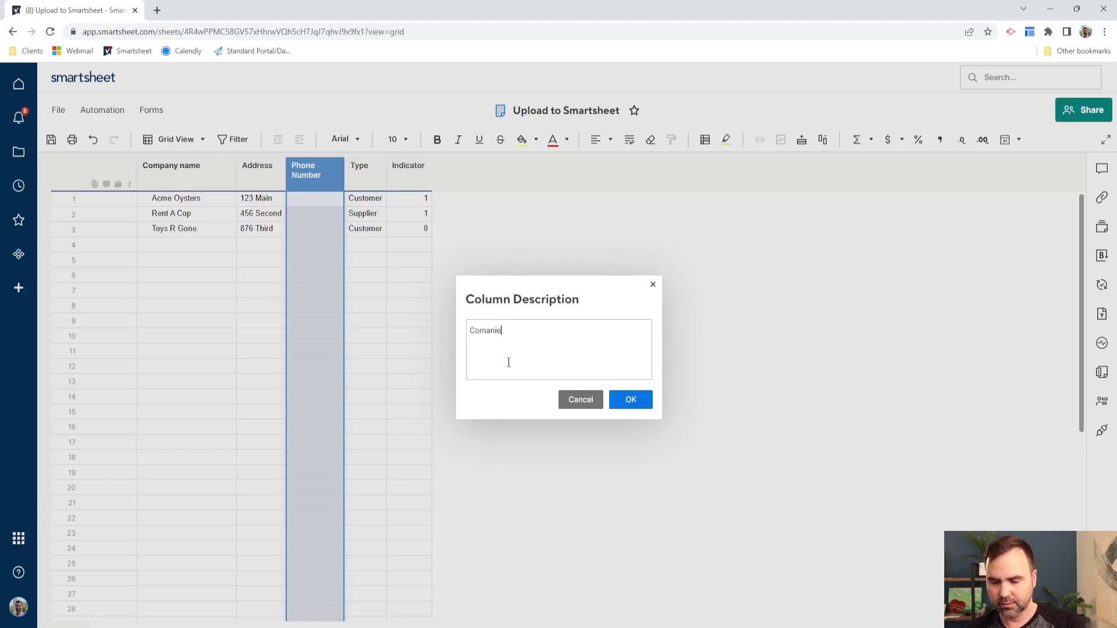
pyautogui.press('BackSpace')
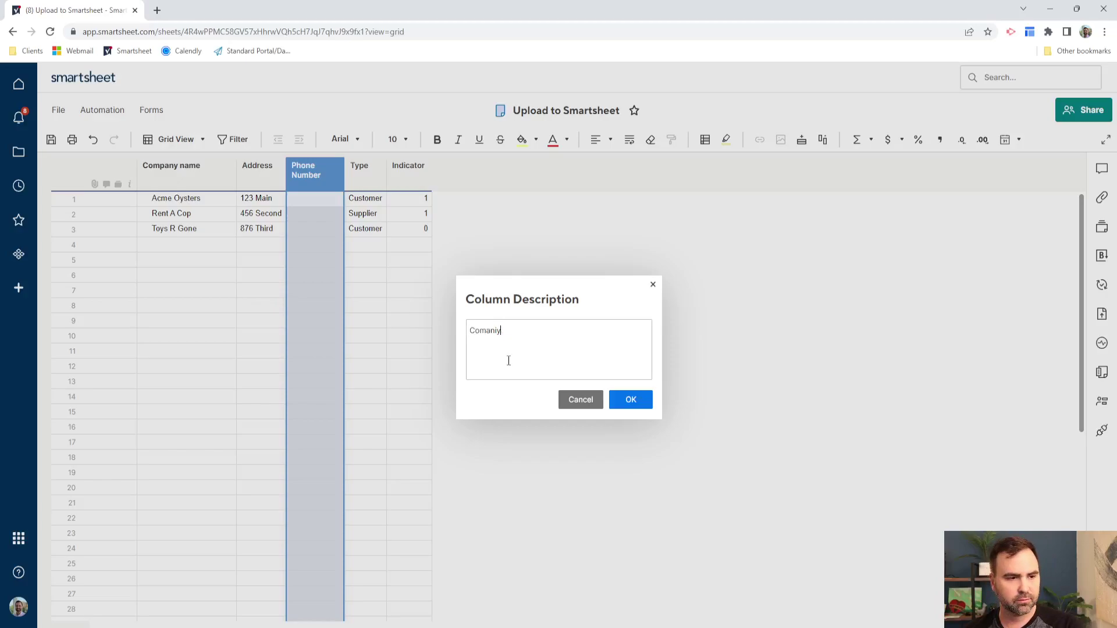
pyautogui.press('BackSpace')
pyautogui.press('BackSpace')
pyautogui.press('BackSpace')
pyautogui.press('BackSpace')
pyautogui.write('pan')
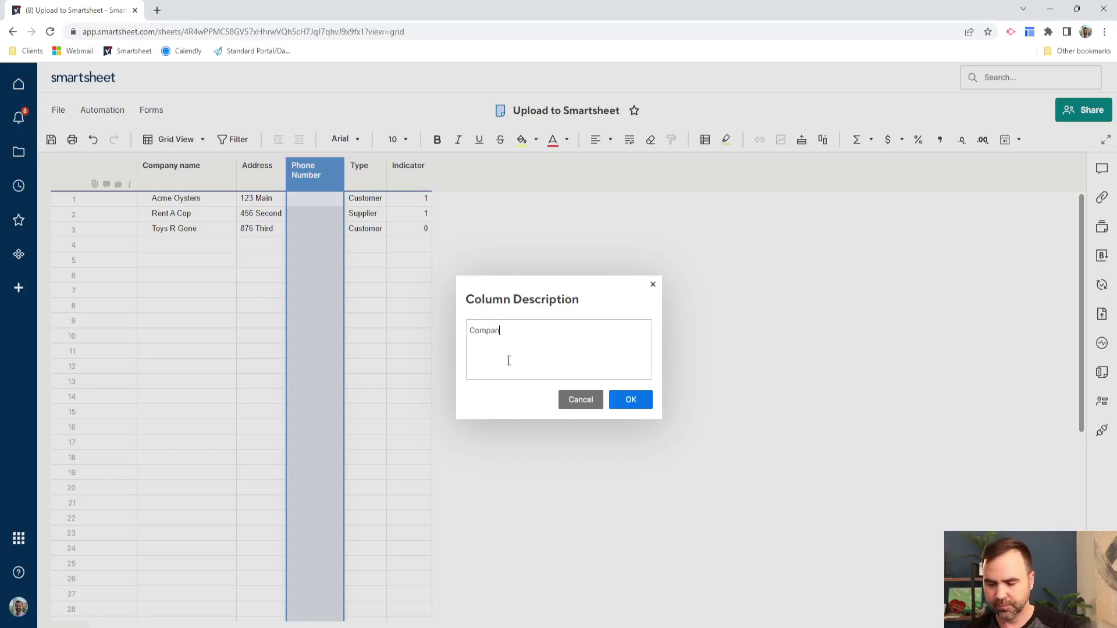
pyautogui.write("y's Phone ")
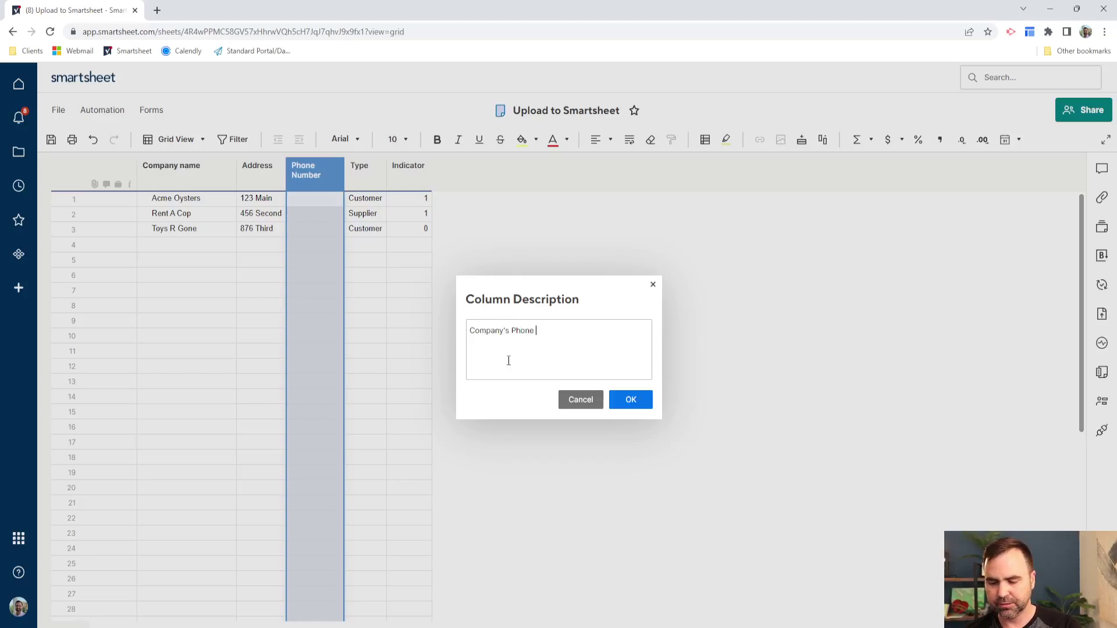
pyautogui.write('NUmber here in ')
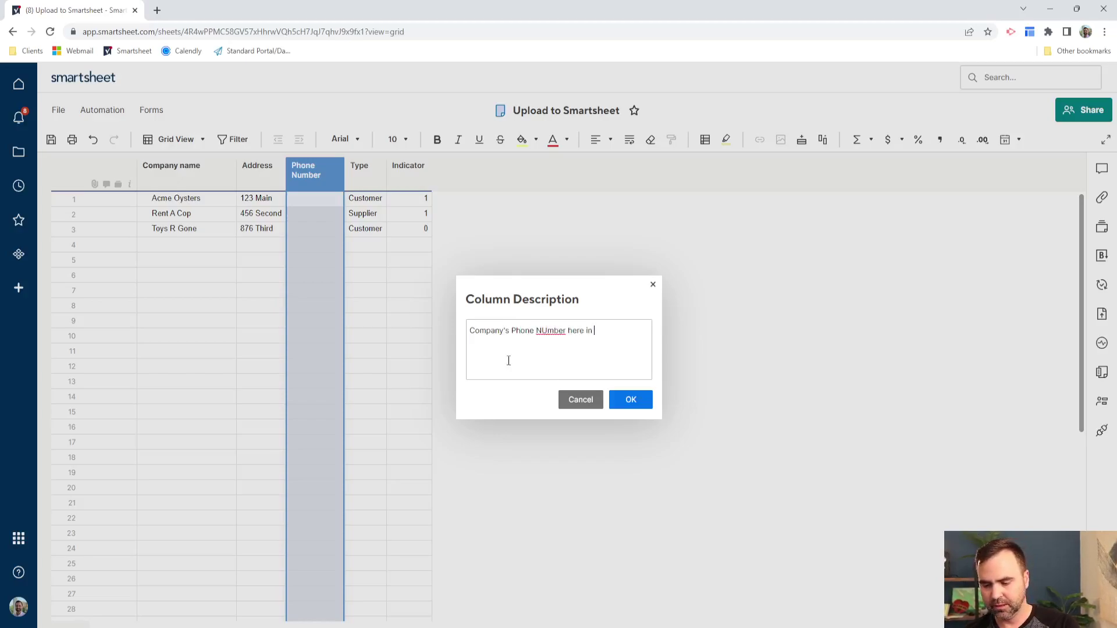
pyautogui.write('the format ')
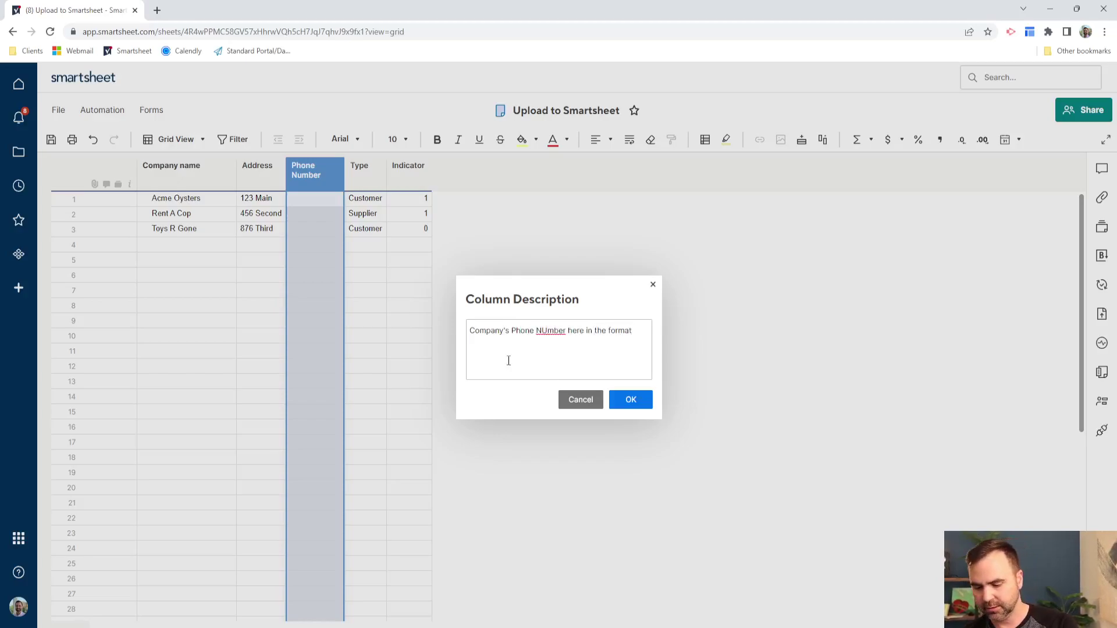
pyautogui.write('XXX-XXX-')
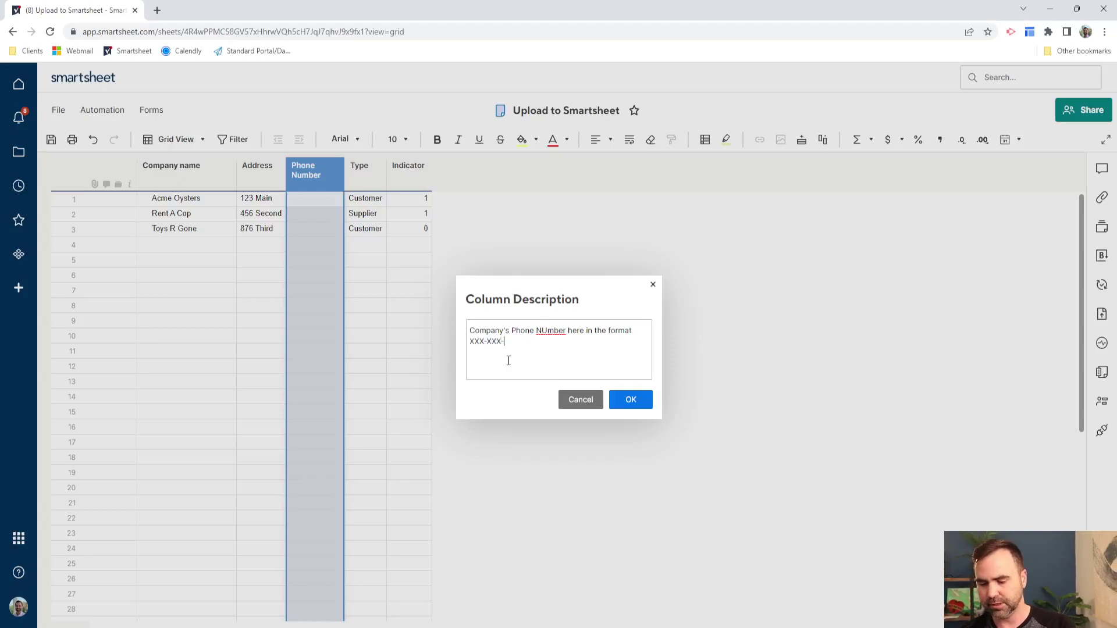
pyautogui.write('XXXX')
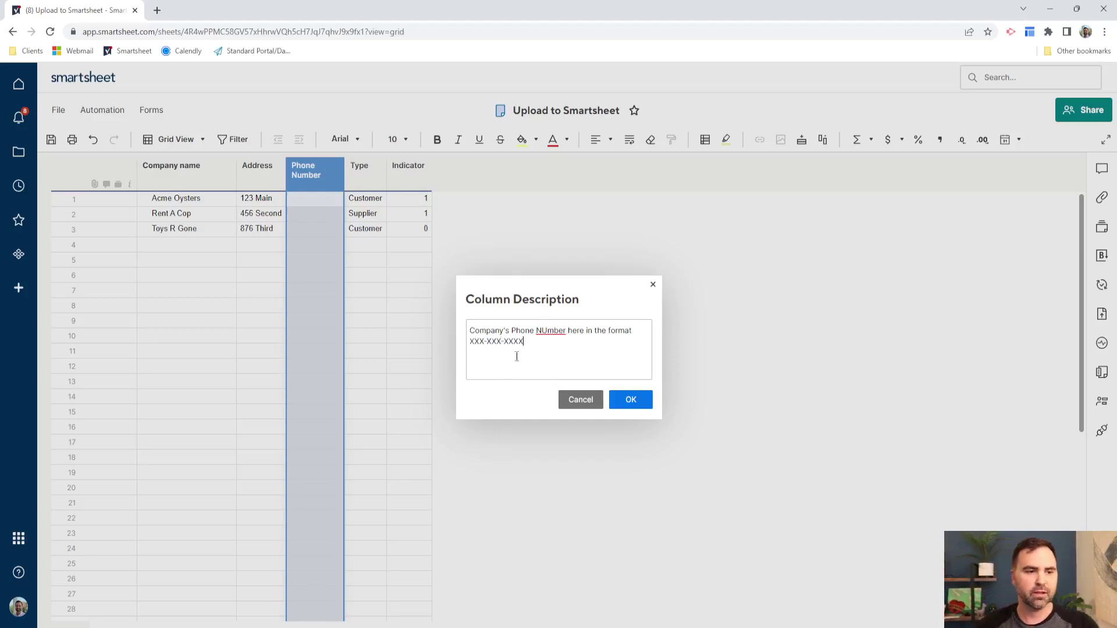
pyautogui.click(548, 330)
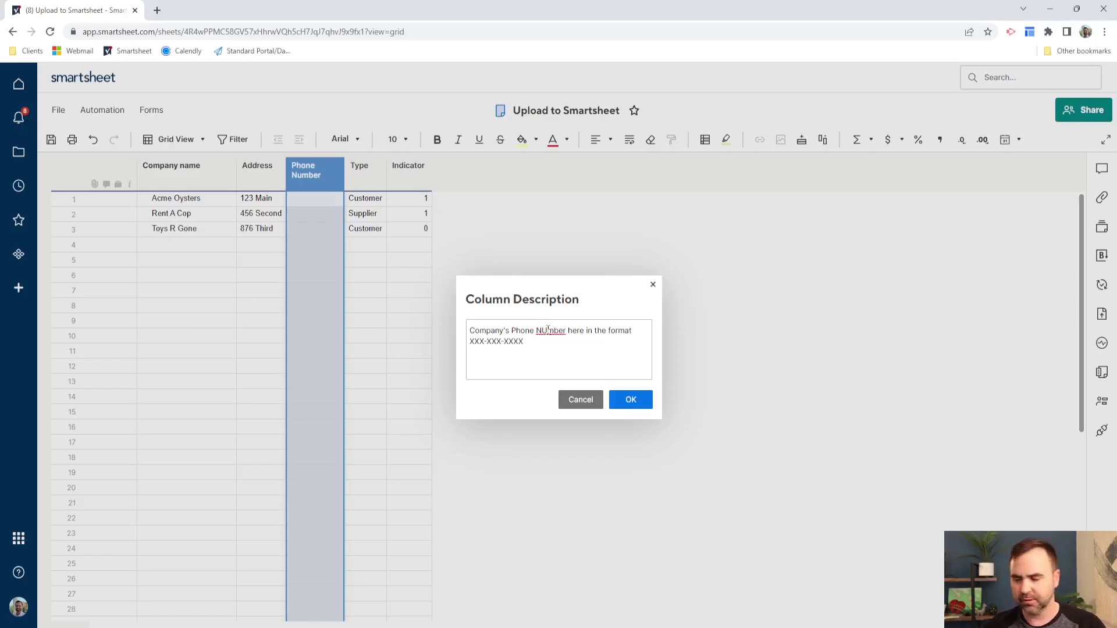
pyautogui.press('BackSpace')
pyautogui.write('u')
pyautogui.click(631, 400)
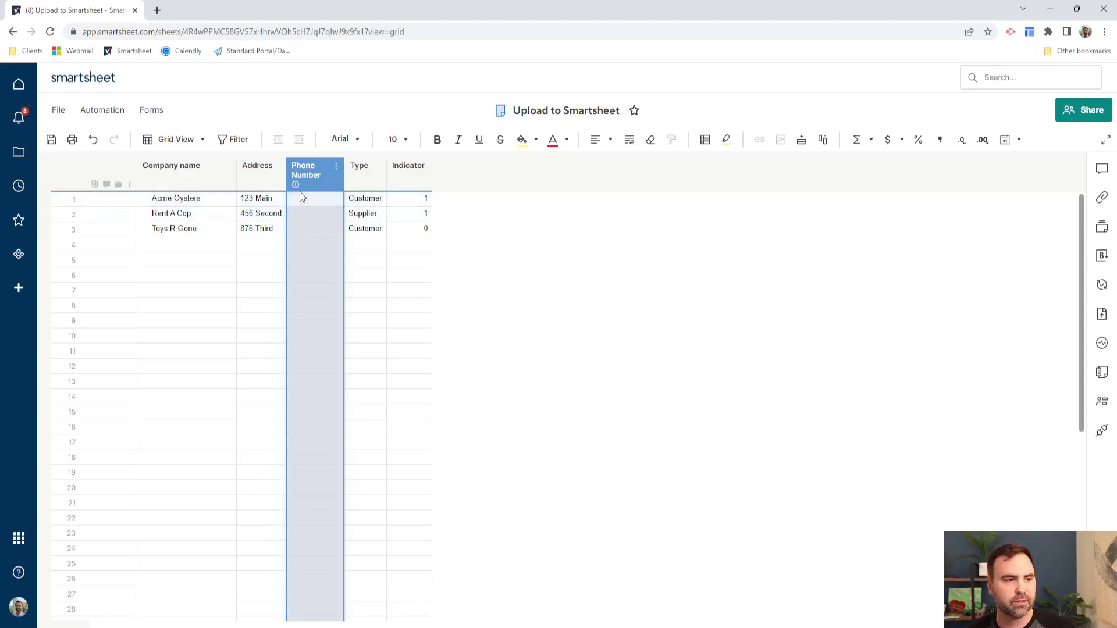
# Check the Phone Number description tooltip, then bring up the column's options menu
pyautogui.moveTo(296, 187)
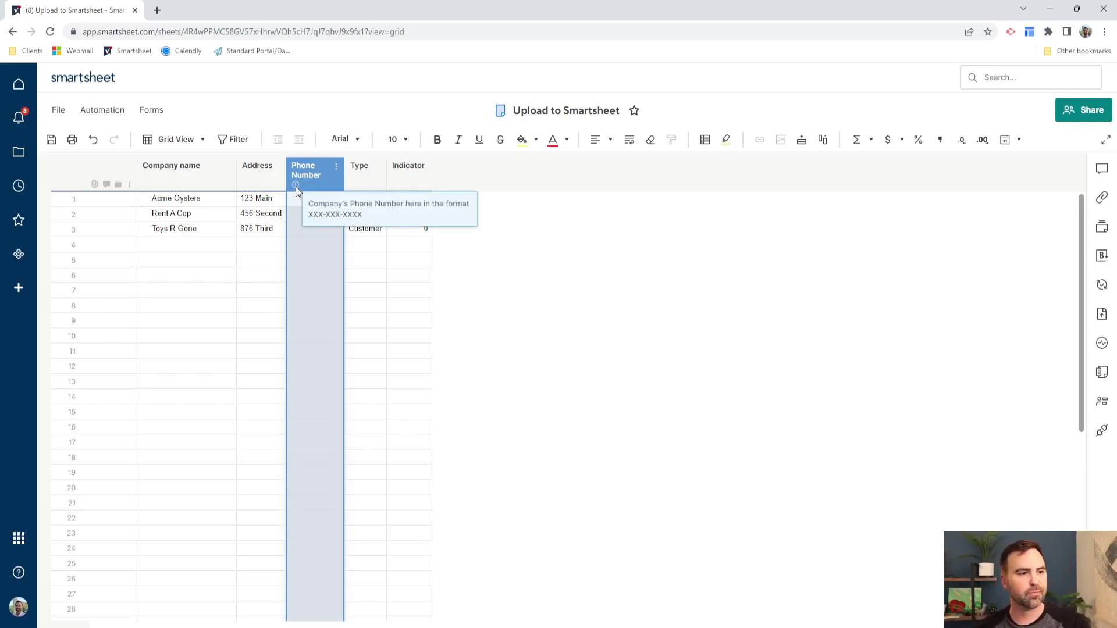
pyautogui.rightClick(297, 185)
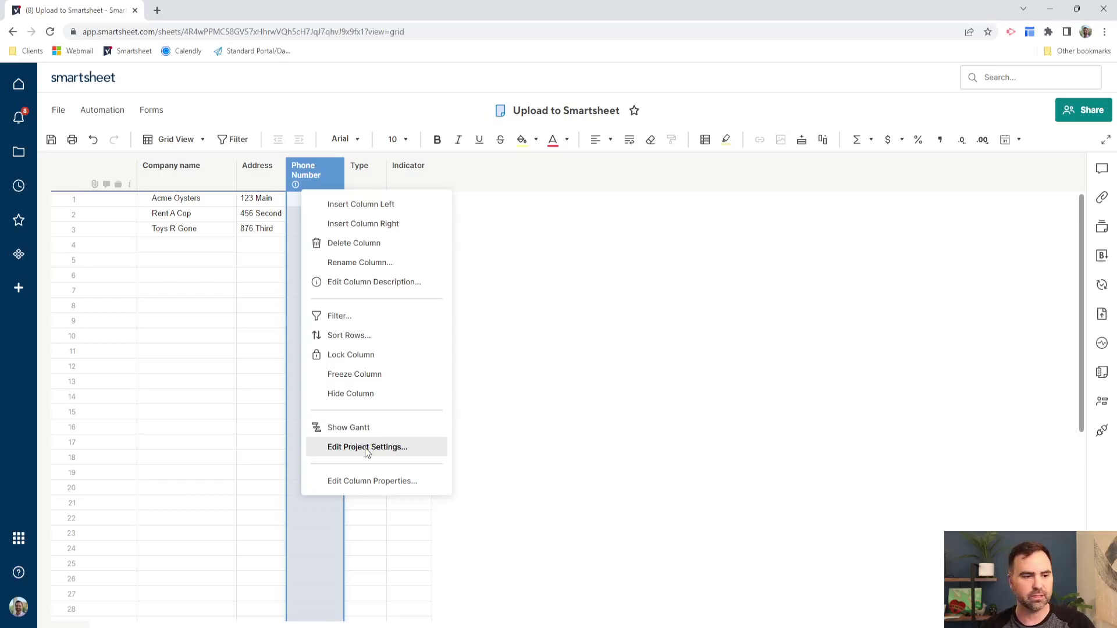
# Inspect the Phone Number column's Edit Column Properties dialog, then cancel, leaving the column unchanged
pyautogui.click(365, 481)
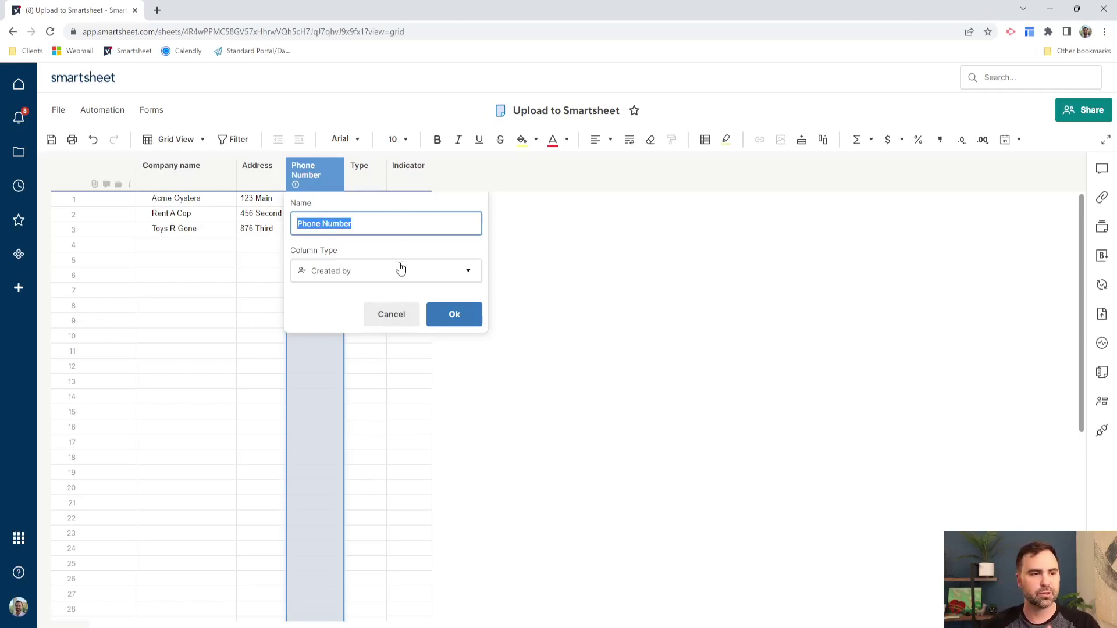
pyautogui.click(329, 185)
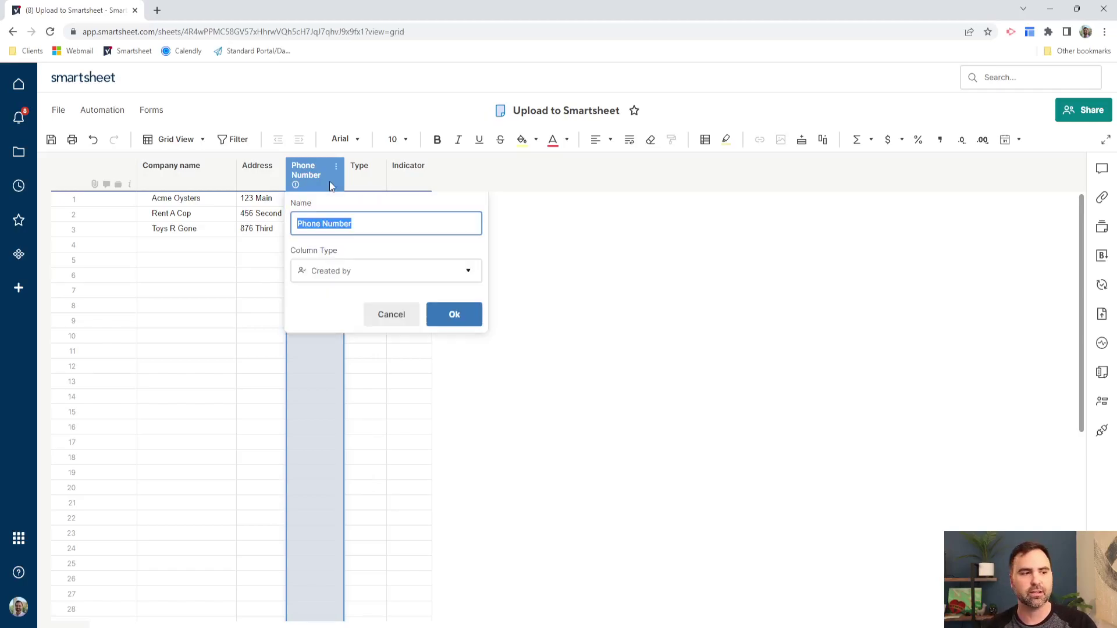
pyautogui.click(377, 316)
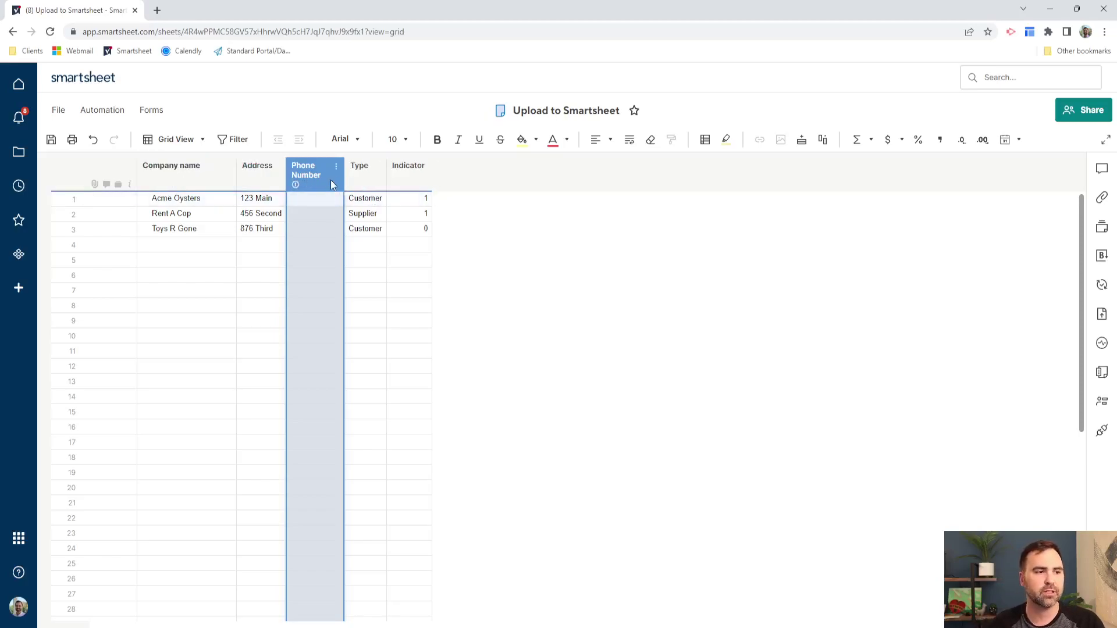
pyautogui.moveTo(325, 183); pyautogui.dragTo(434, 176)
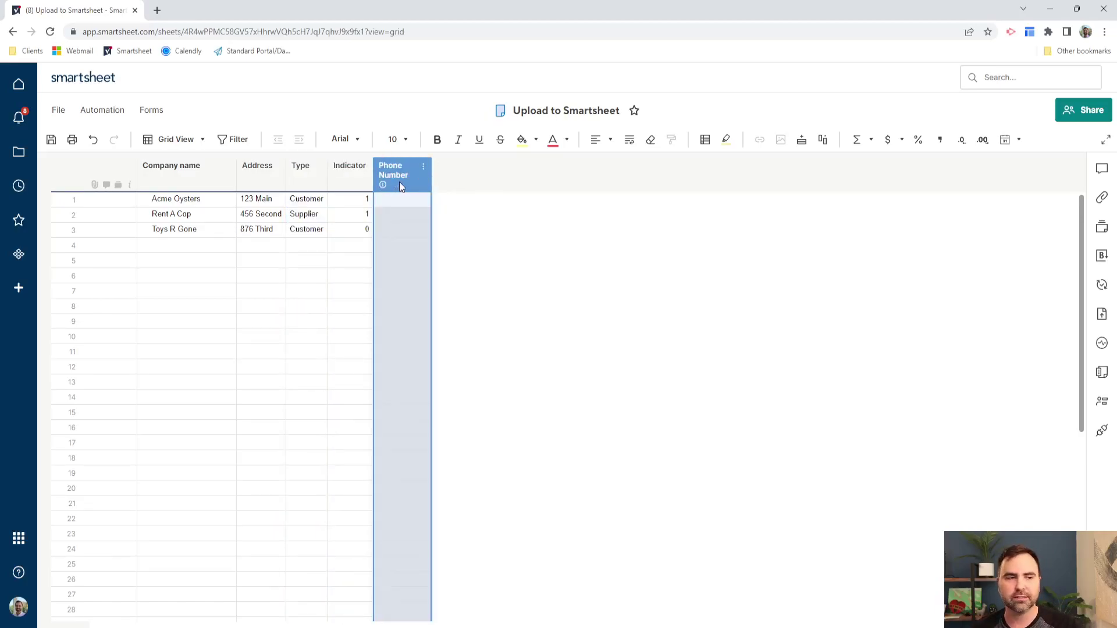
pyautogui.moveTo(392, 183); pyautogui.dragTo(313, 179)
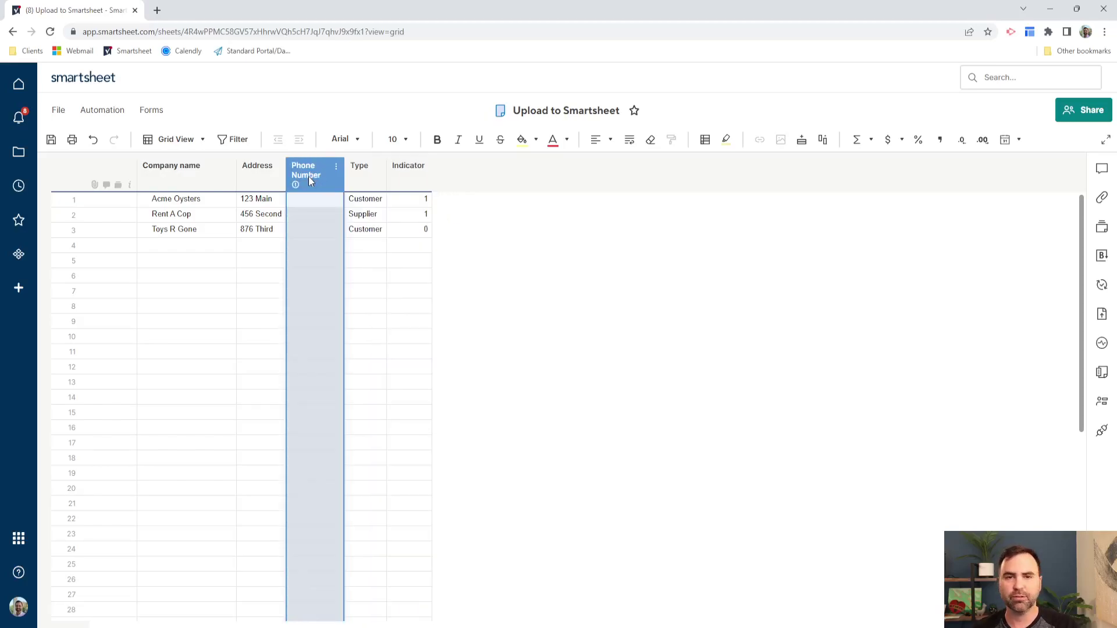
pyautogui.click(311, 260)
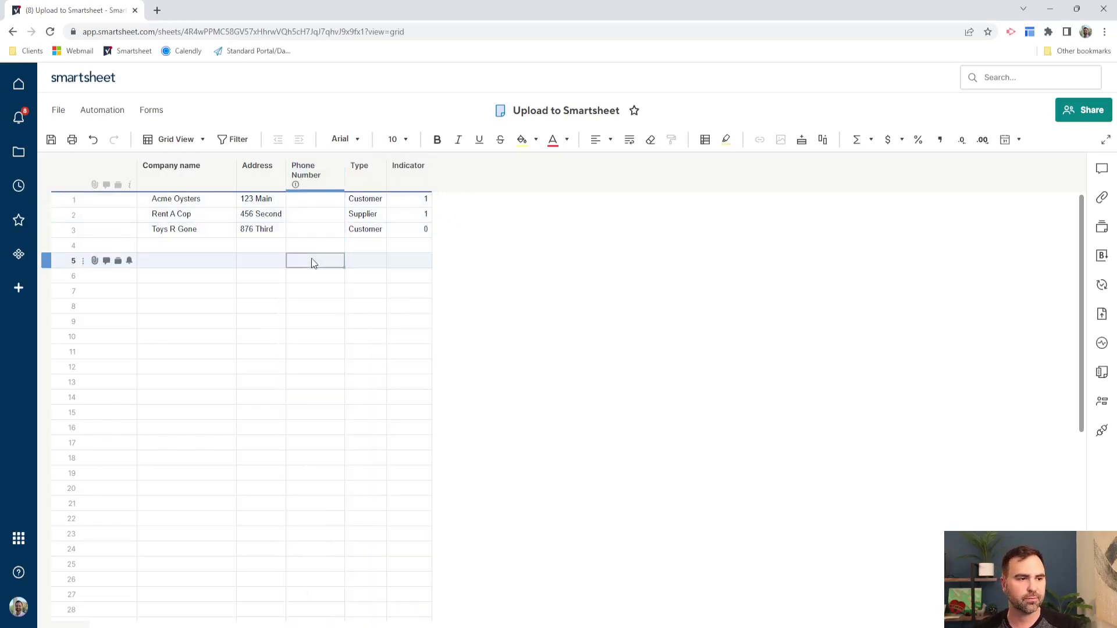